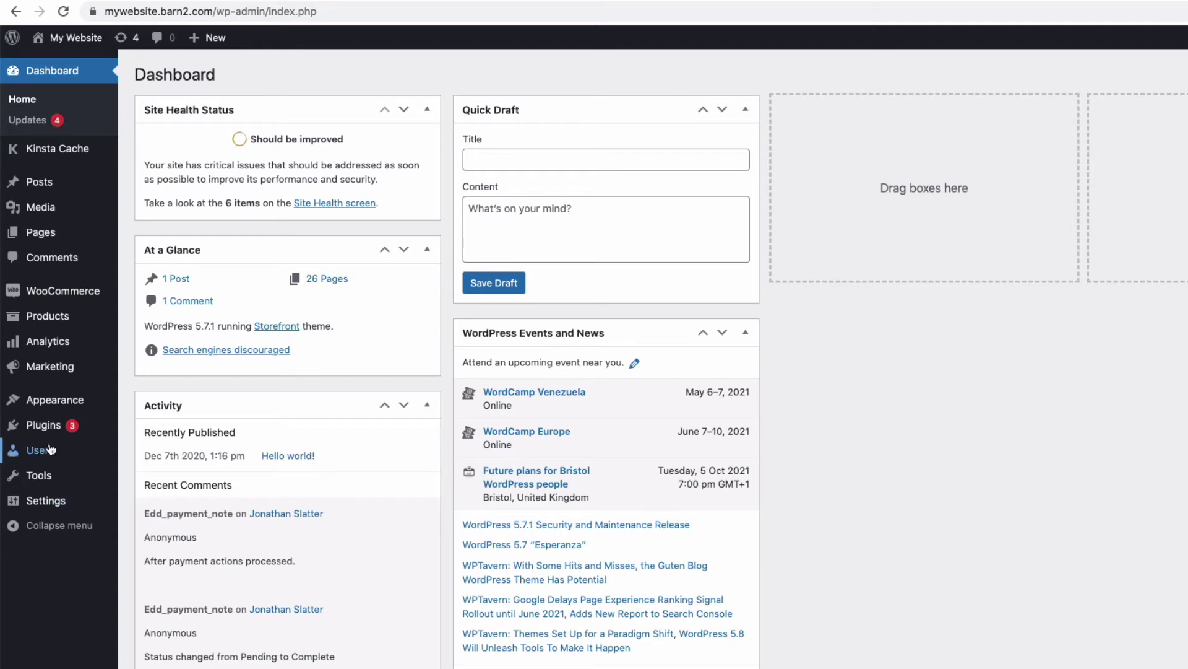
Show the plugin zip upload form, then go to WooCommerce Settings on the General section
{"action": "mouse_move", "coordinate": [43, 425]}
{"action": "left_click", "coordinate": [160, 447]}
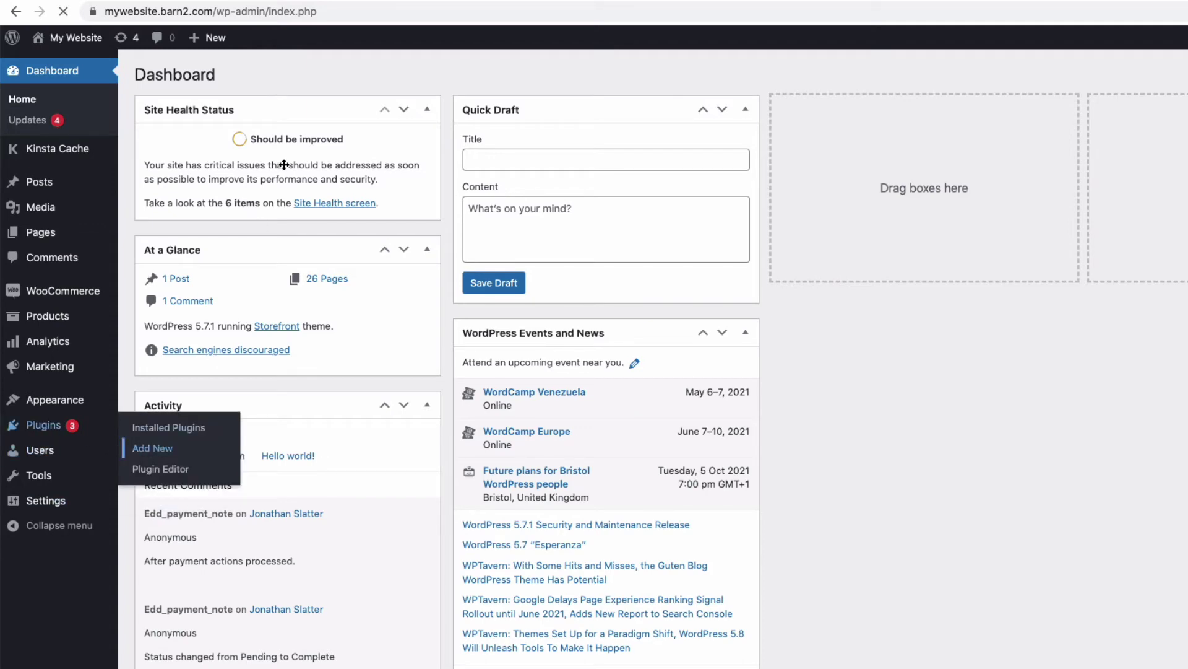
{"action": "left_click", "coordinate": [291, 78]}
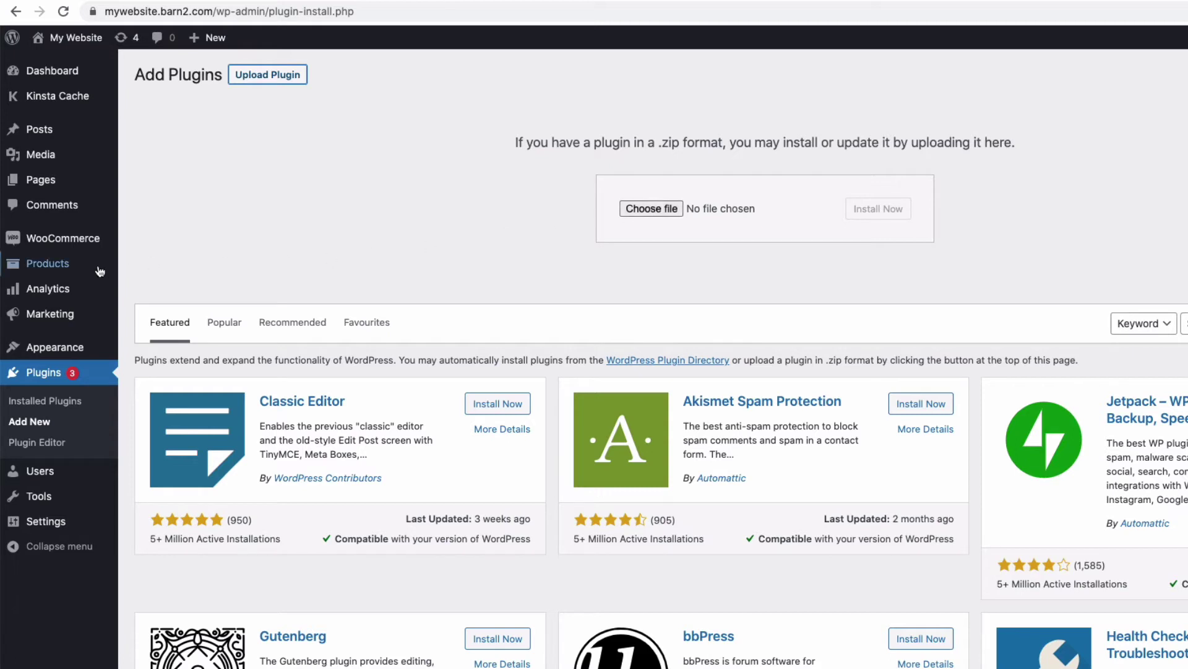
{"action": "mouse_move", "coordinate": [72, 242]}
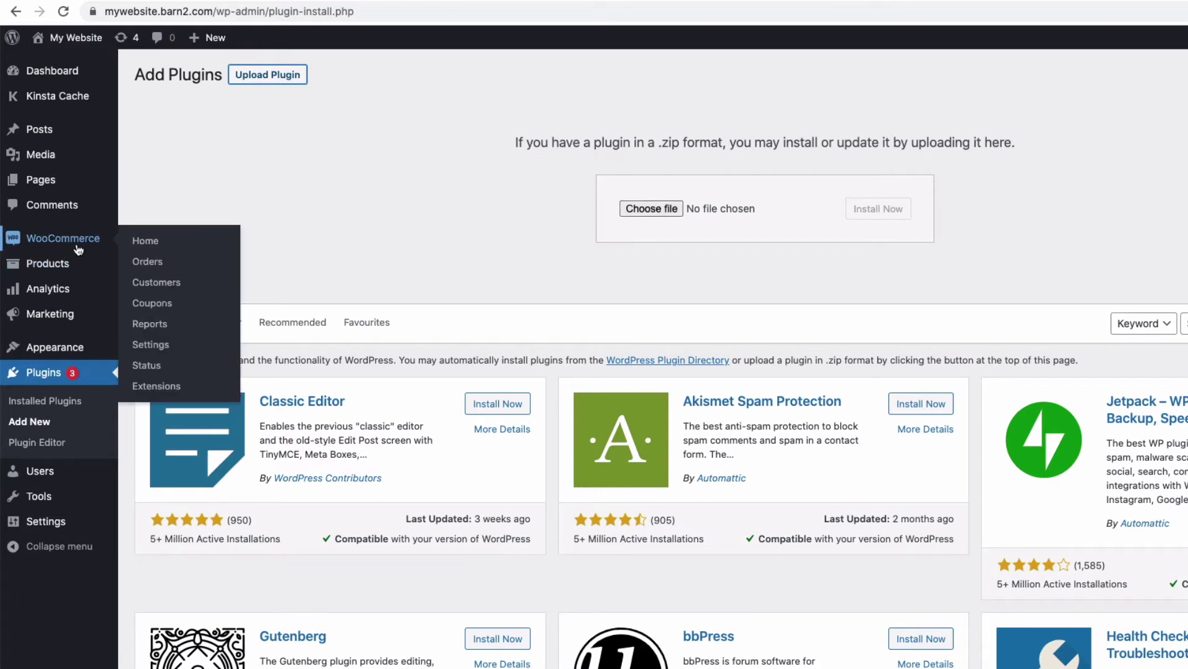
{"action": "left_click", "coordinate": [155, 345]}
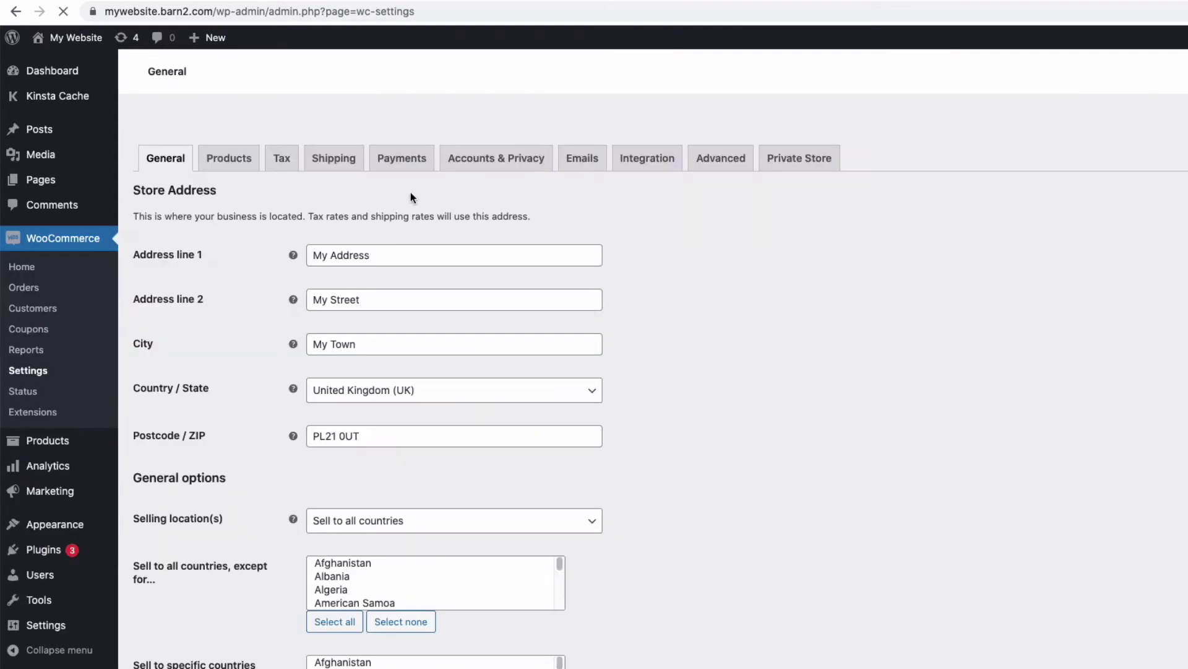
Activate the Private Store license key, then add three password rows and remove them again
{"action": "left_click", "coordinate": [795, 137]}
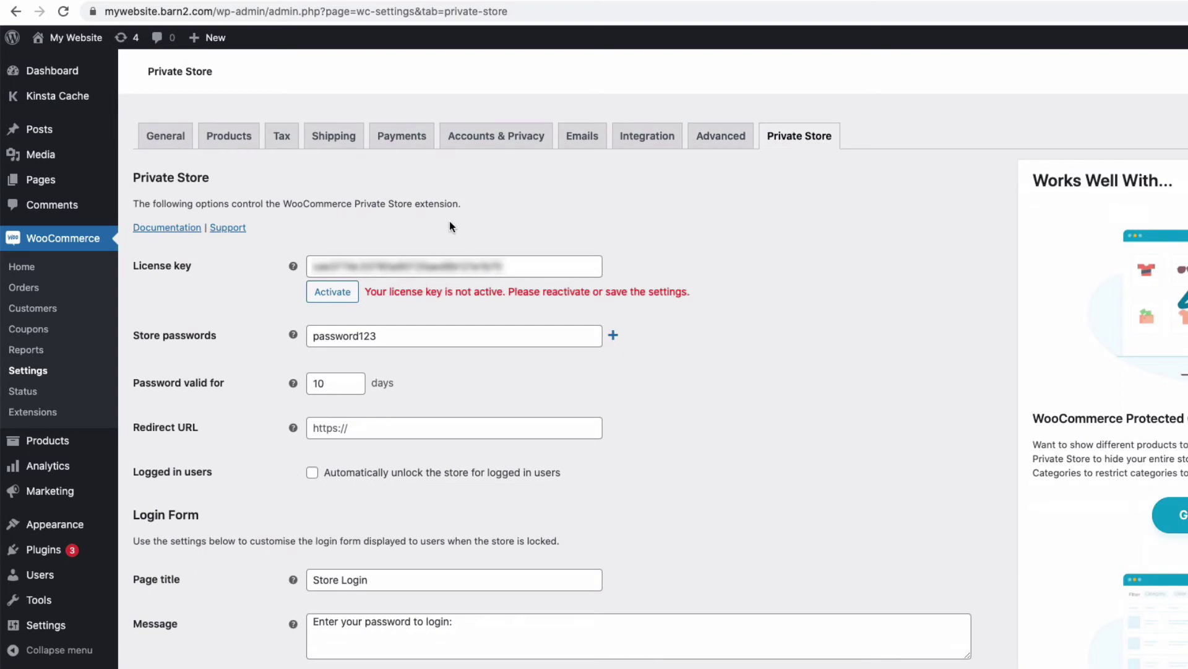
{"action": "left_click", "coordinate": [328, 292]}
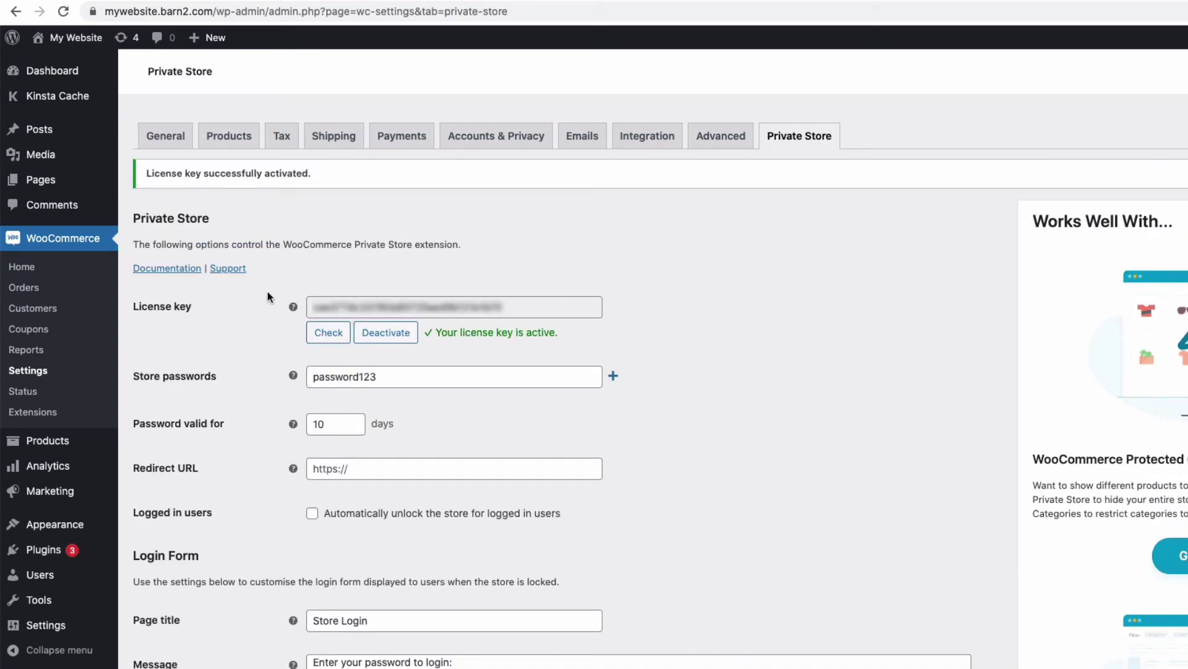
{"action": "left_click", "coordinate": [613, 376]}
{"action": "left_click", "coordinate": [612, 401]}
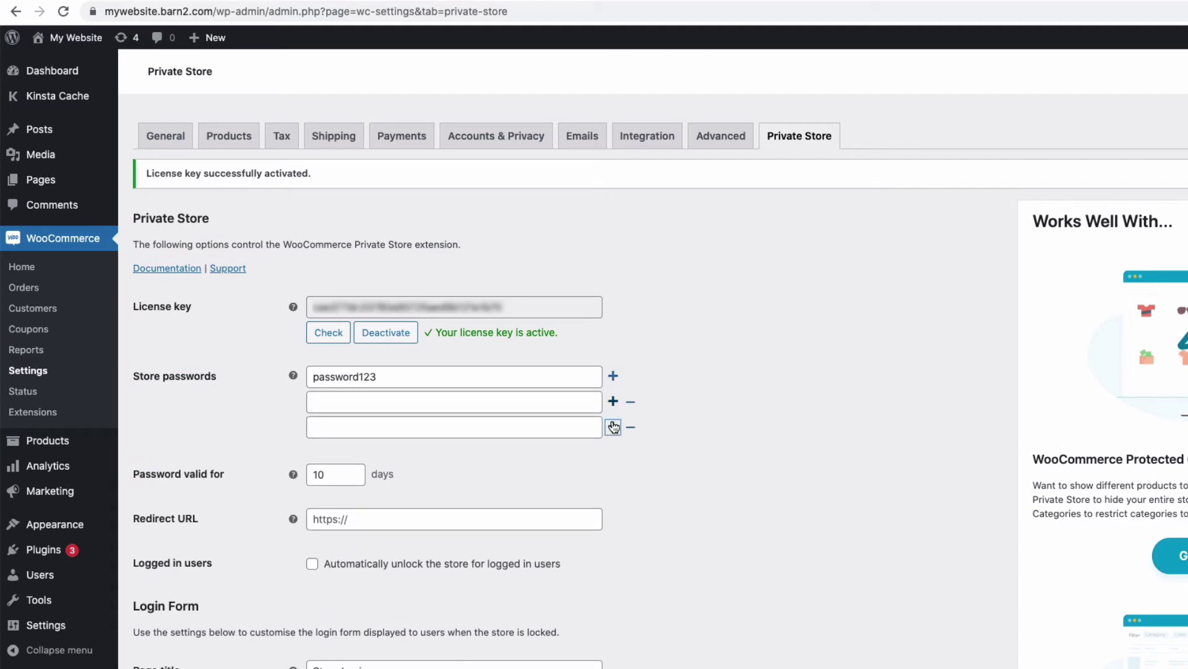
{"action": "left_click", "coordinate": [614, 426]}
{"action": "left_click", "coordinate": [630, 452]}
{"action": "left_click", "coordinate": [630, 427]}
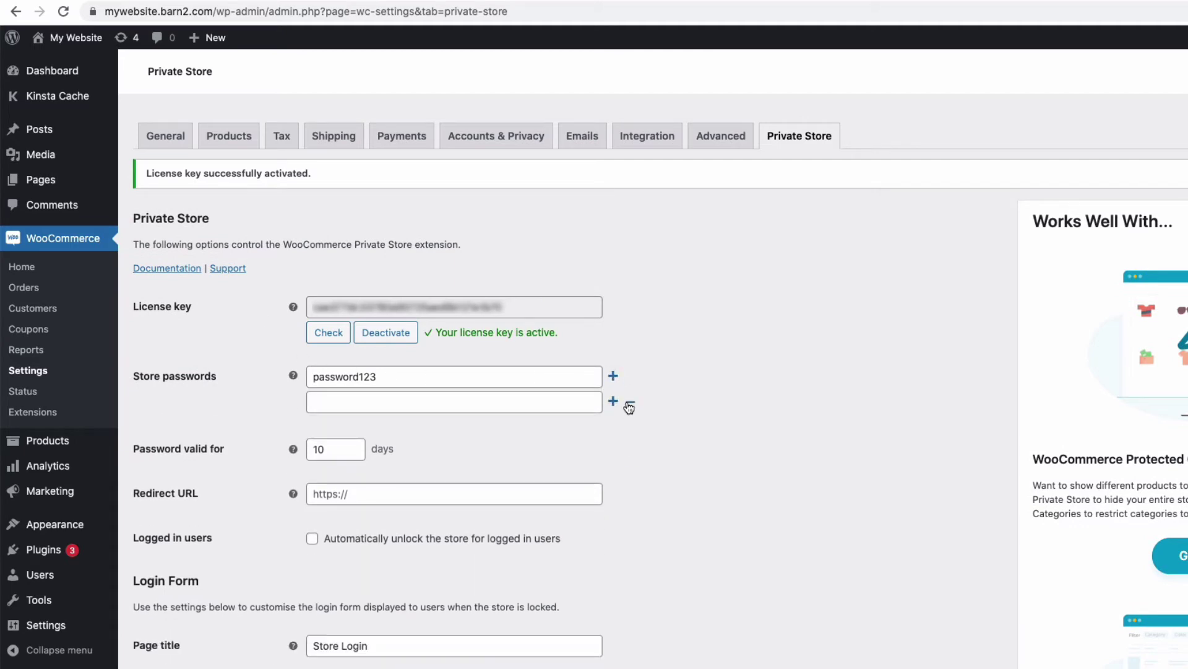
{"action": "left_click", "coordinate": [630, 407]}
Review the Login Form message text and save the Private Store settings
{"action": "scroll", "coordinate": [543, 356], "scroll_direction": "down", "scroll_amount": 5}
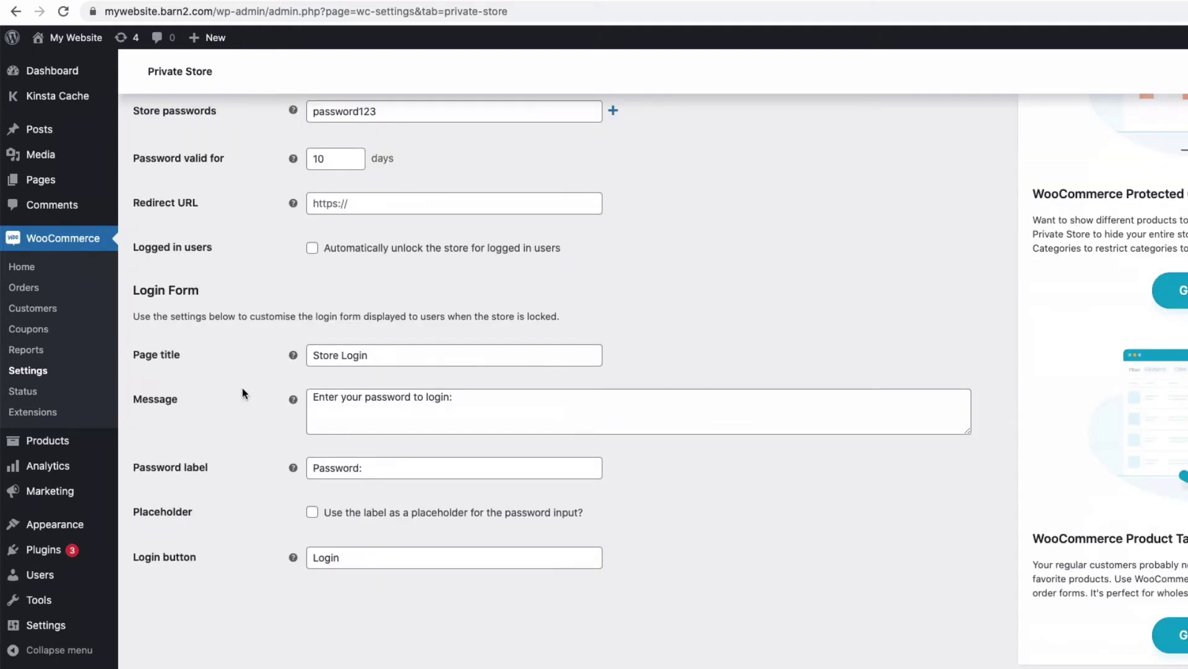
{"action": "left_click_drag", "start_coordinate": [458, 401], "coordinate": [267, 399]}
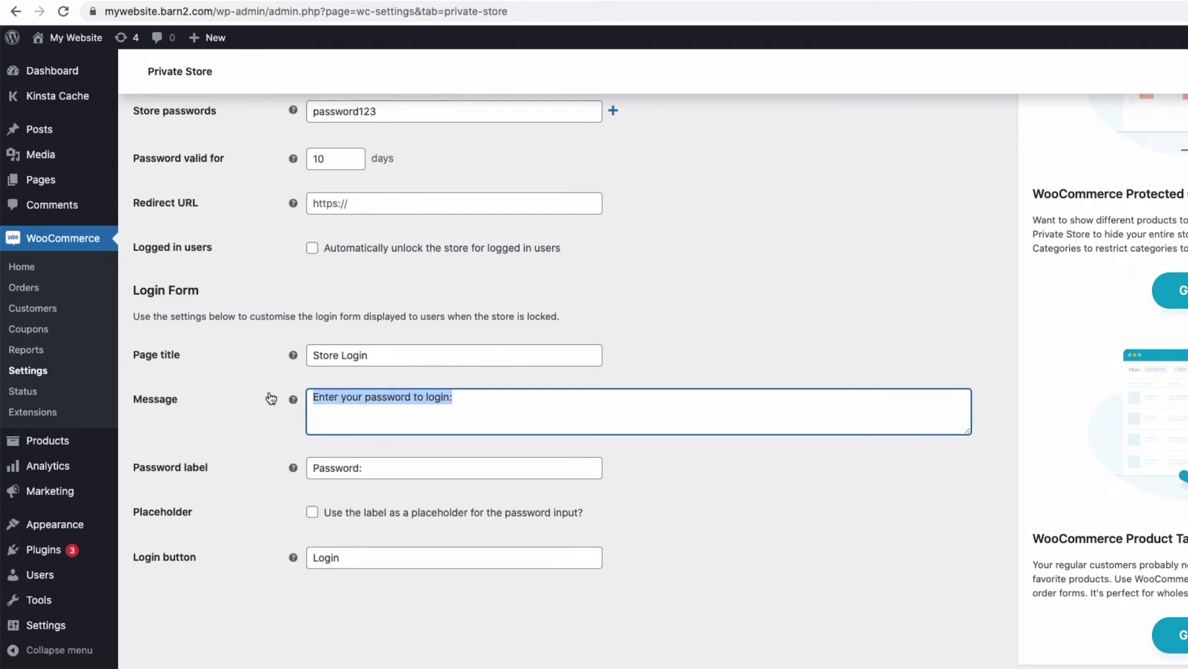
{"action": "scroll", "coordinate": [268, 408], "scroll_direction": "down", "scroll_amount": 1}
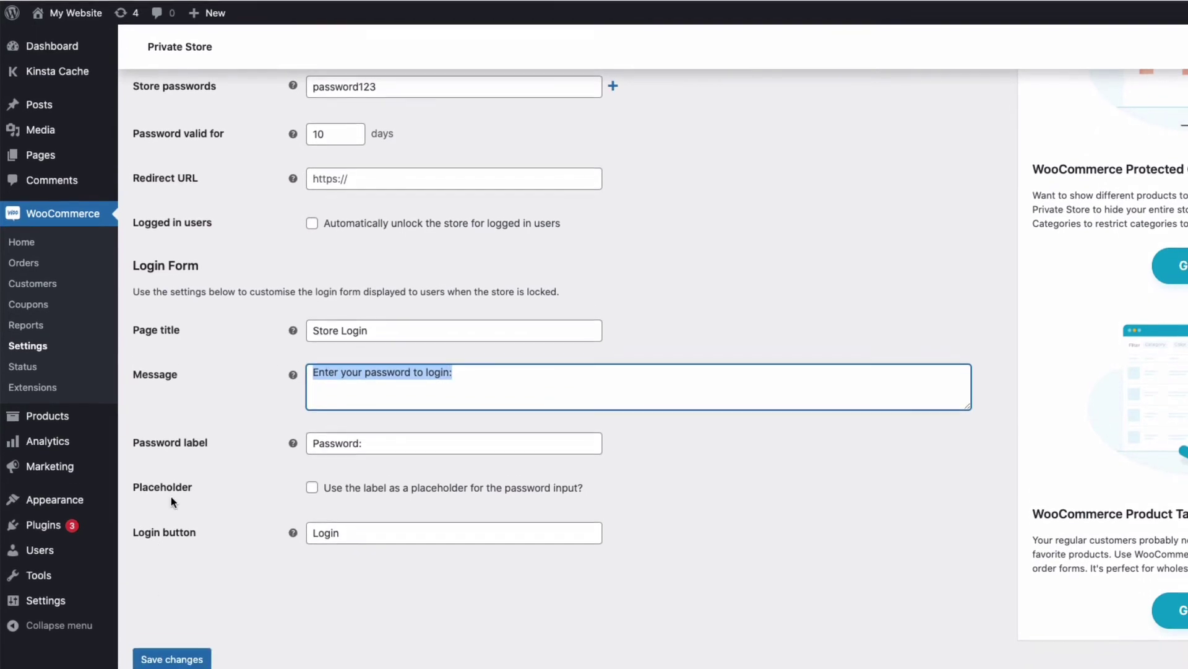
{"action": "left_click", "coordinate": [173, 642]}
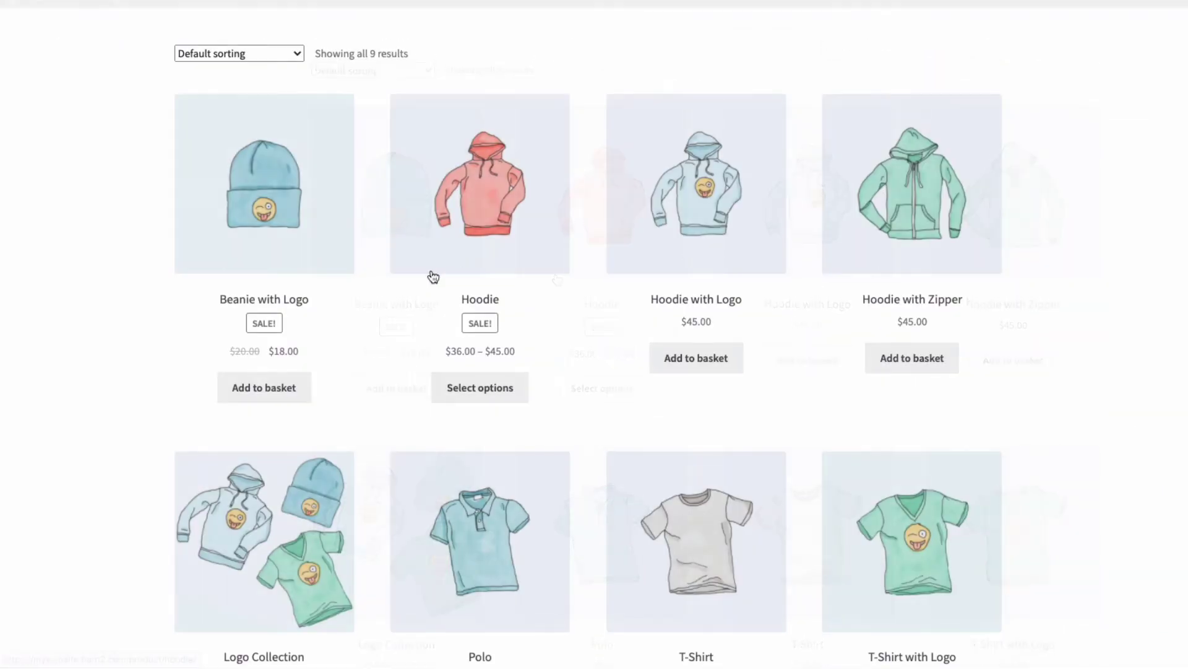
Enter the store password on the Store Login form to unlock the Shop's 9 products
{"action": "scroll", "coordinate": [431, 269], "scroll_direction": "up", "scroll_amount": 5}
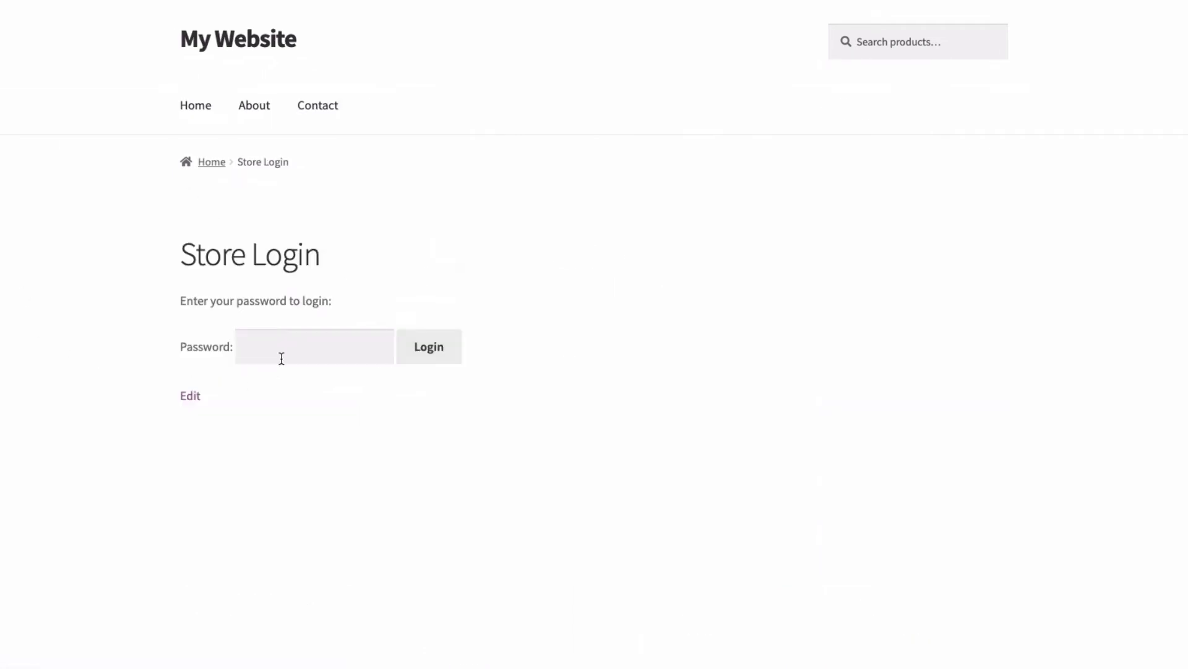
{"action": "left_click", "coordinate": [282, 350]}
{"action": "type", "text": "password"}
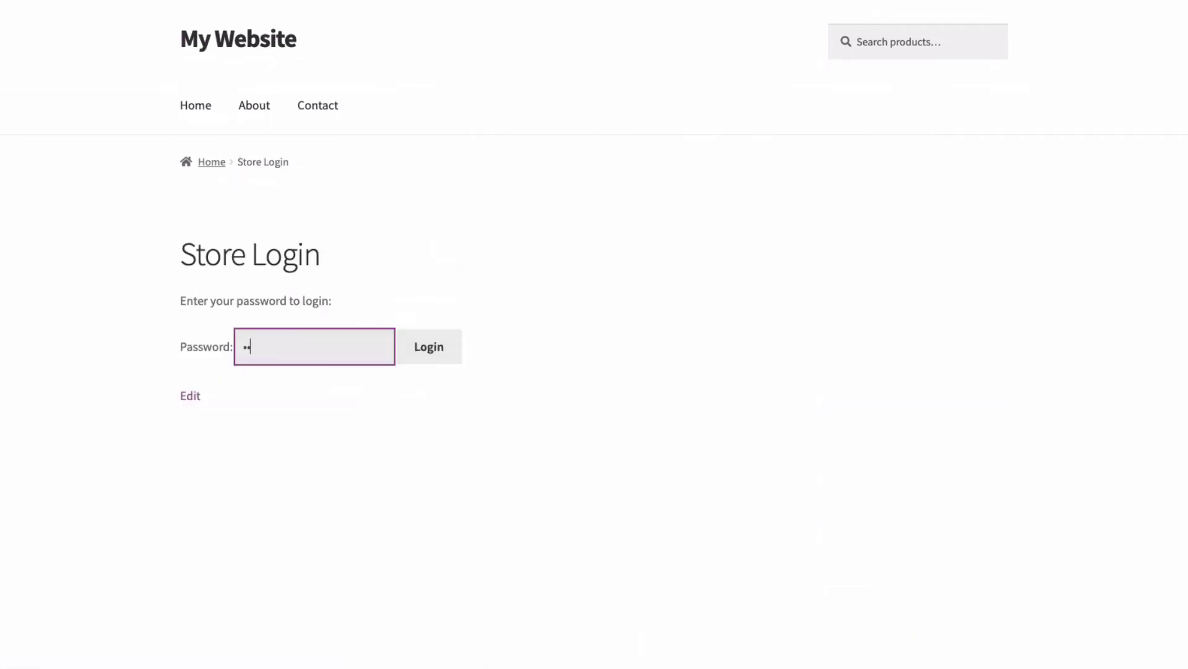
{"action": "type", "text": "1234"}
{"action": "key", "text": "Return"}
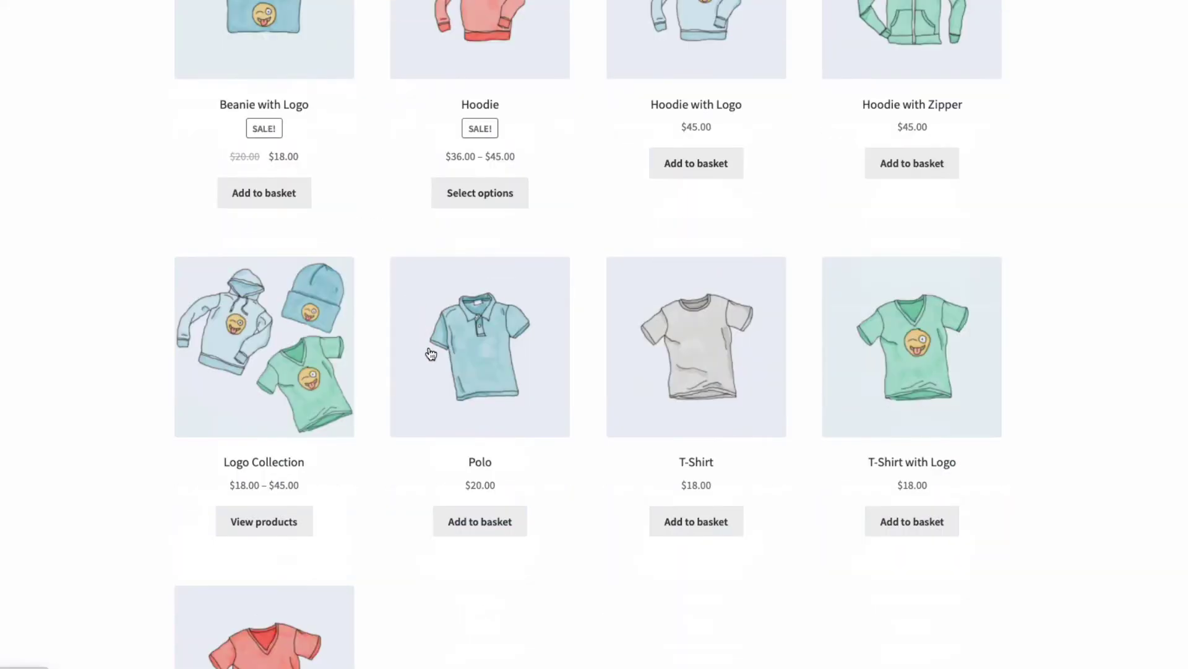
{"action": "scroll", "coordinate": [429, 353], "scroll_direction": "up", "scroll_amount": 8}
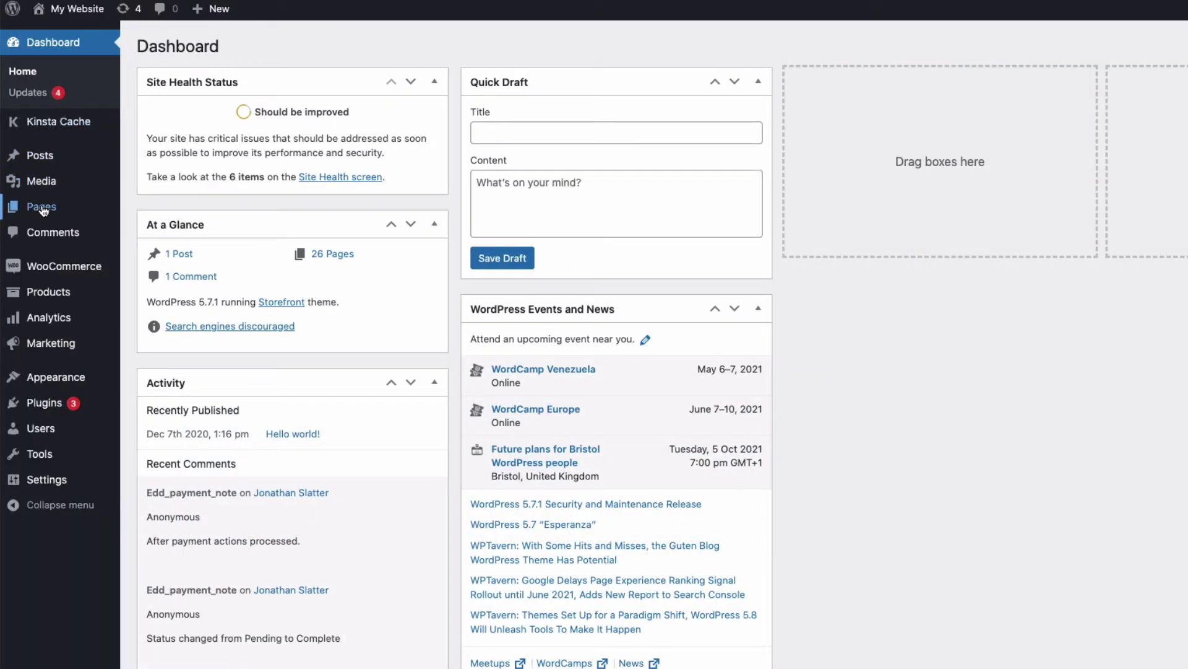
Create a new page titled 'Members Only' with a [store_login] paragraph block
{"action": "mouse_move", "coordinate": [44, 210]}
{"action": "left_click", "coordinate": [142, 231]}
{"action": "type", "text": "Members Only"}
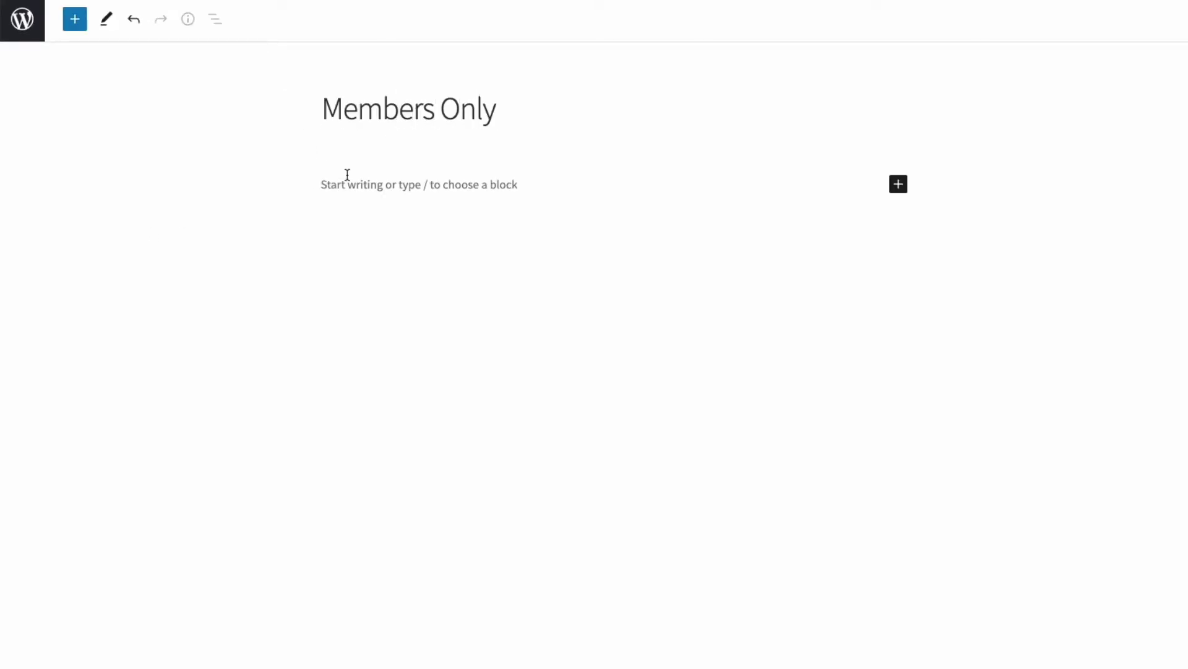
{"action": "left_click", "coordinate": [352, 186]}
{"action": "type", "text": "["}
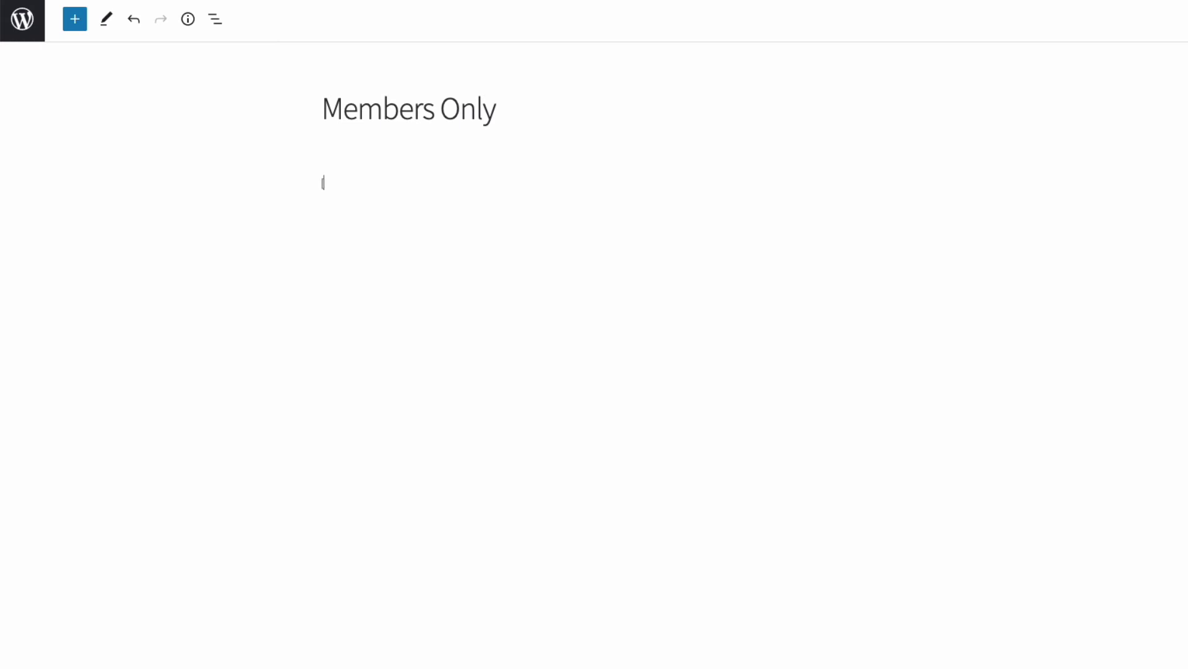
{"action": "type", "text": "store_login]"}
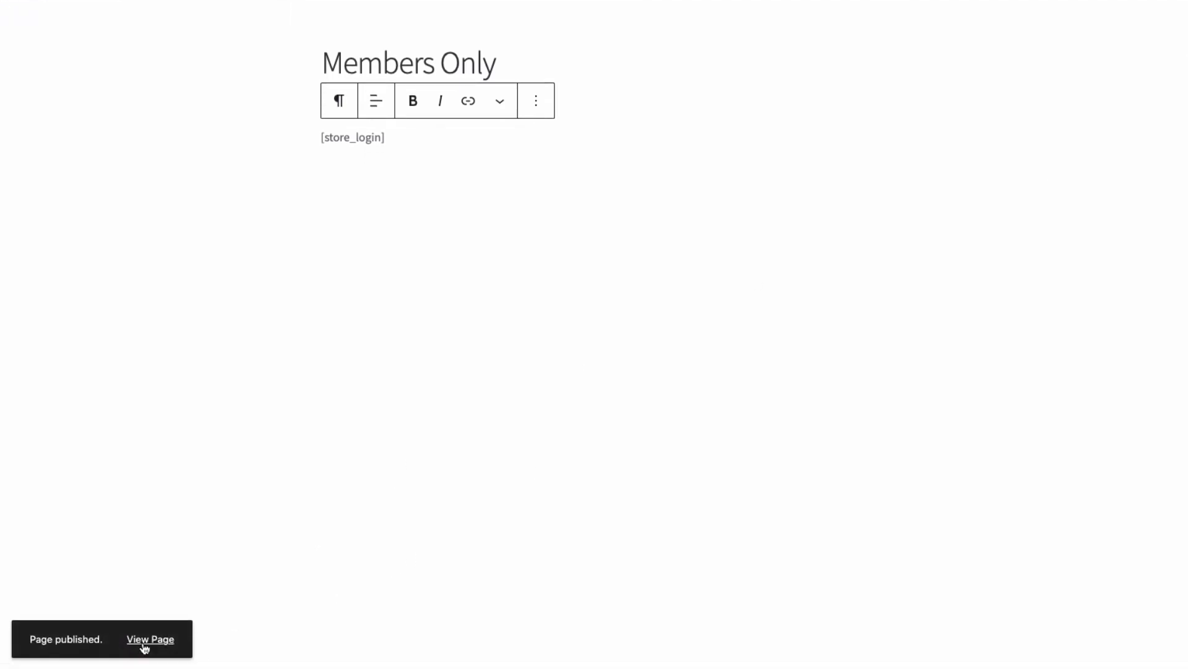
Publish and view the page, then enter the store password in its login form
{"action": "left_click", "coordinate": [142, 641]}
{"action": "left_click", "coordinate": [401, 323]}
{"action": "type", "text": "password123"}
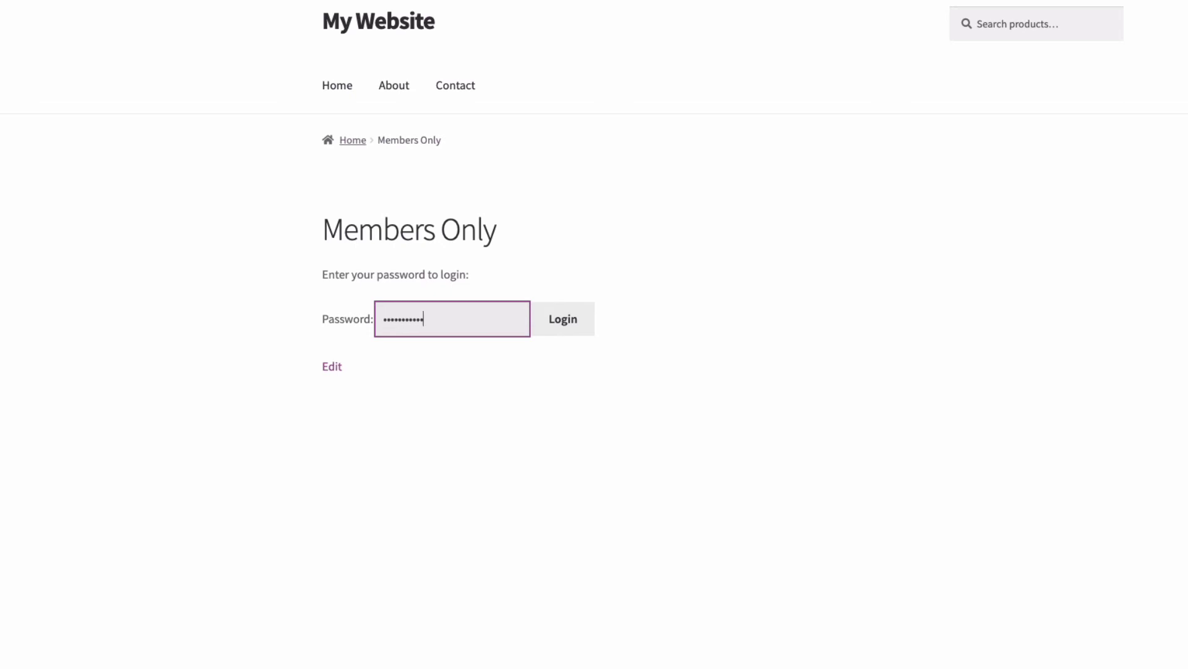
Log in through the Members Only form, browse the Shop's 9 products, then return to WooCommerce Settings
{"action": "left_click", "coordinate": [566, 328]}
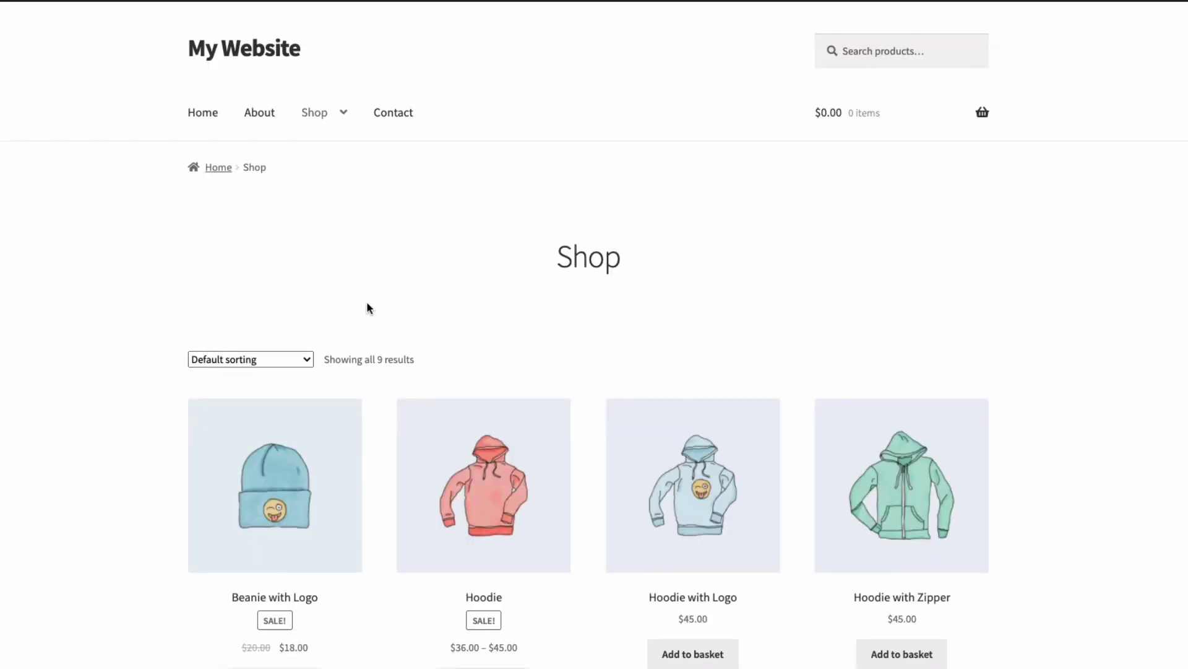
{"action": "scroll", "coordinate": [370, 294], "scroll_direction": "down", "scroll_amount": 1}
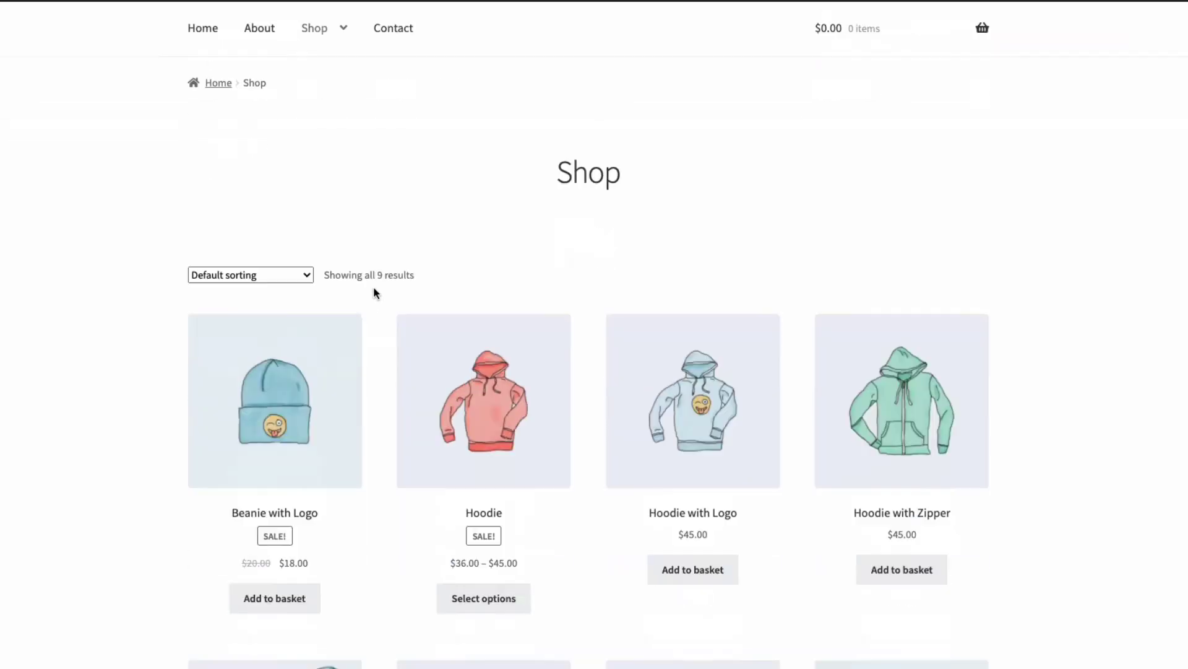
{"action": "scroll", "coordinate": [375, 293], "scroll_direction": "down", "scroll_amount": 4}
{"action": "scroll", "coordinate": [382, 310], "scroll_direction": "up", "scroll_amount": 5}
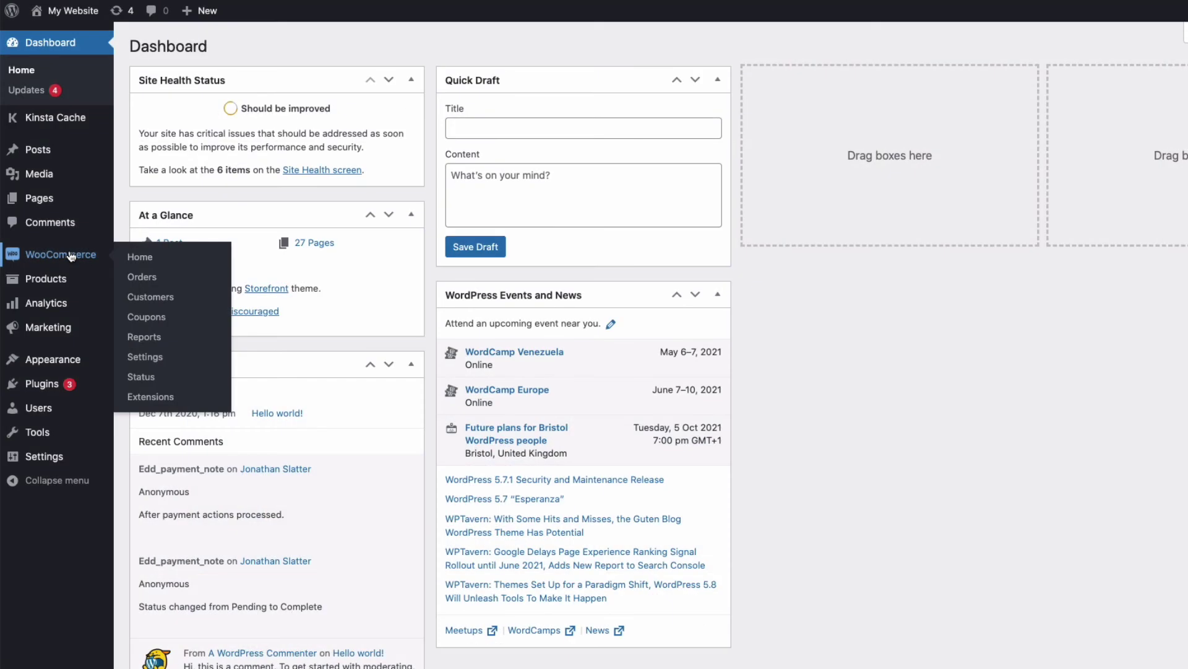
{"action": "left_click", "coordinate": [152, 359]}
On the Private Store tab, enable auto-unlock for logged-in users and add the Subscriber and Customer roles
{"action": "left_click", "coordinate": [755, 109]}
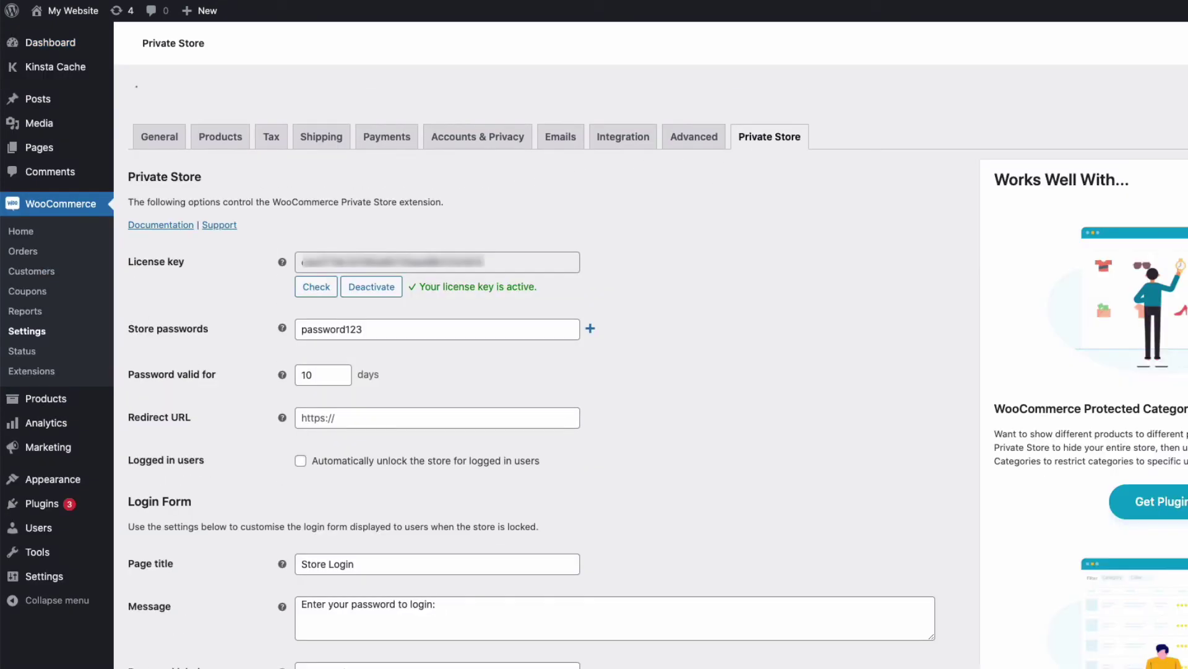
{"action": "scroll", "coordinate": [650, 365], "scroll_direction": "down", "scroll_amount": 4}
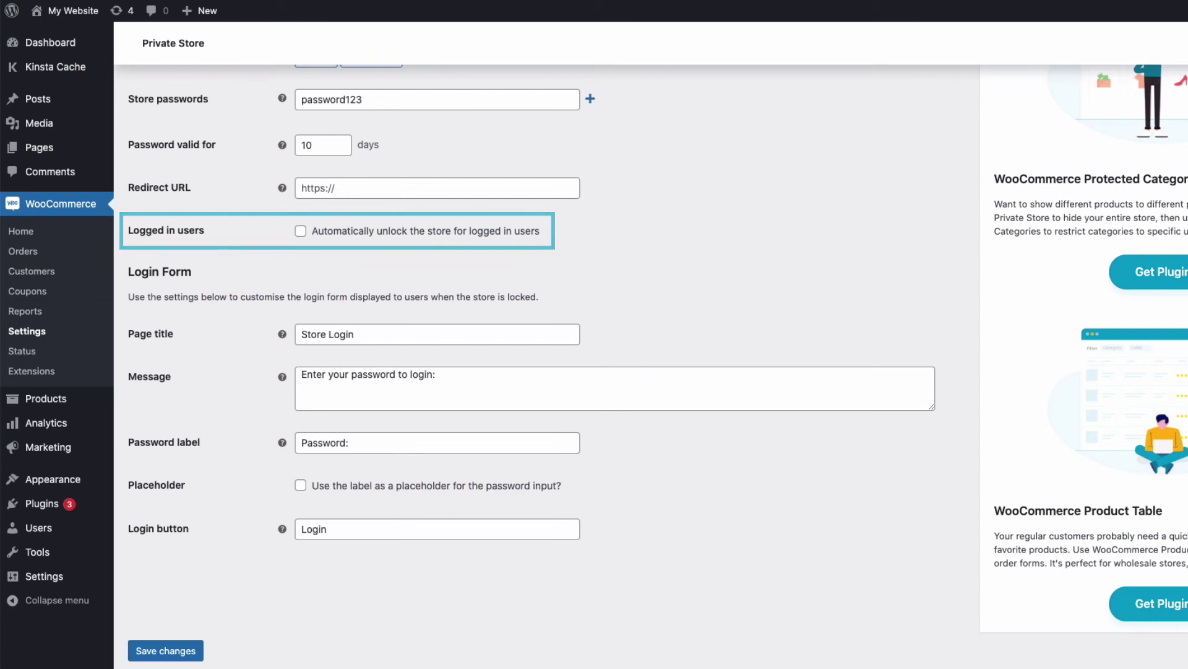
{"action": "left_click", "coordinate": [301, 231]}
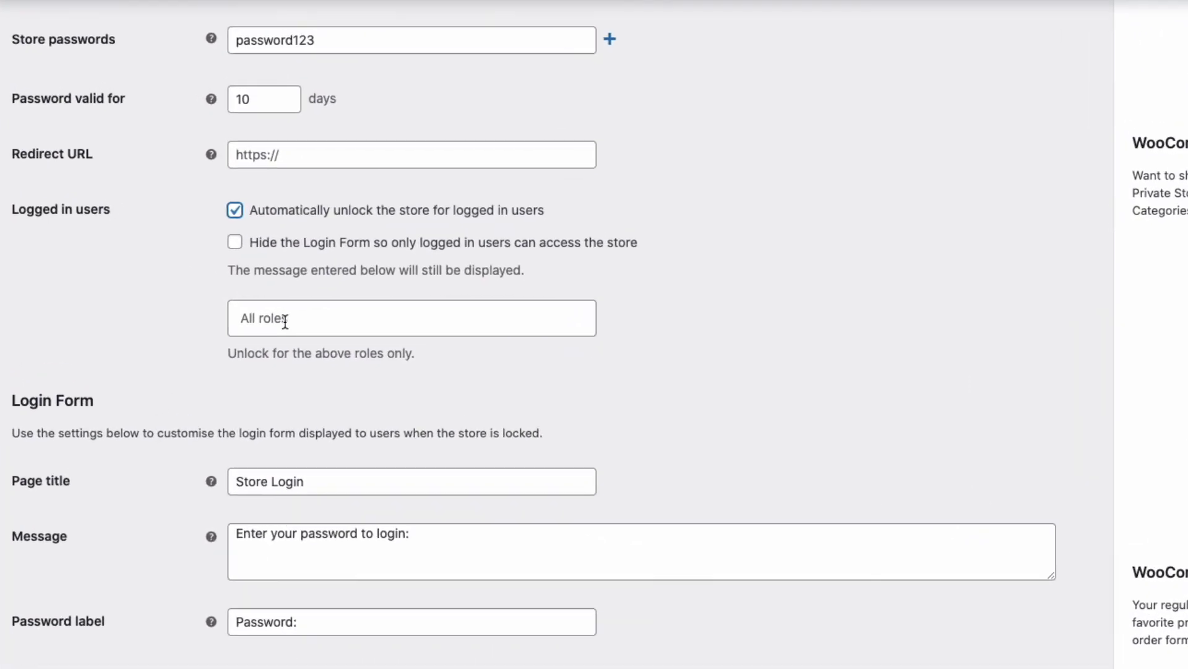
{"action": "left_click", "coordinate": [338, 315]}
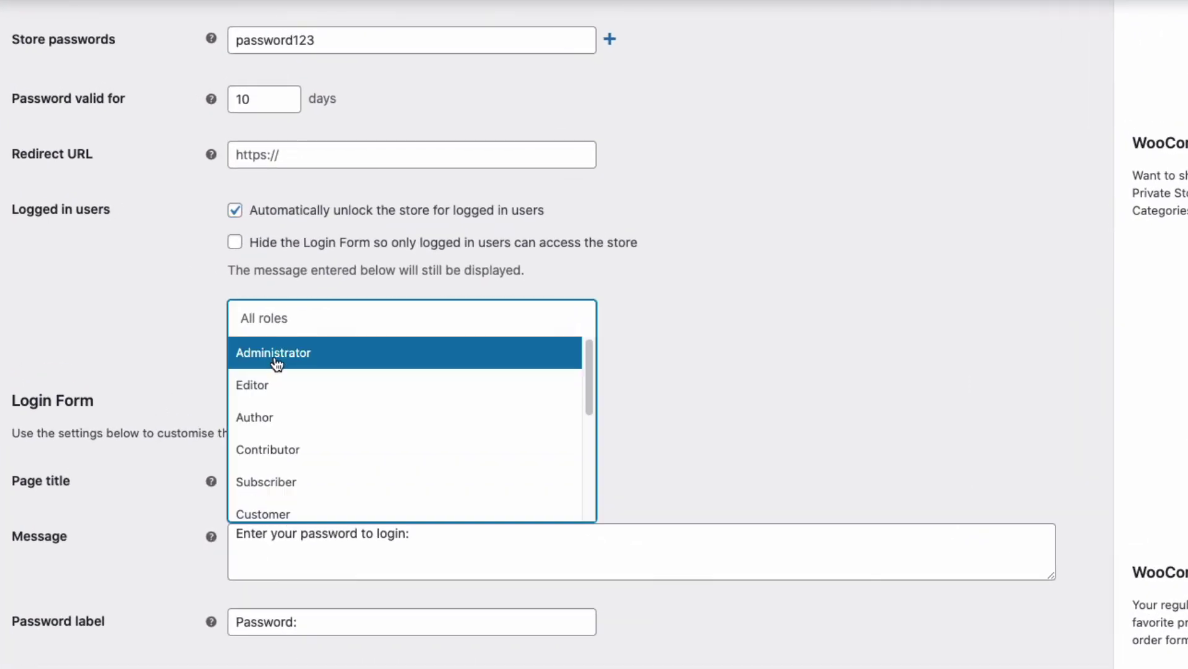
{"action": "left_click", "coordinate": [268, 482]}
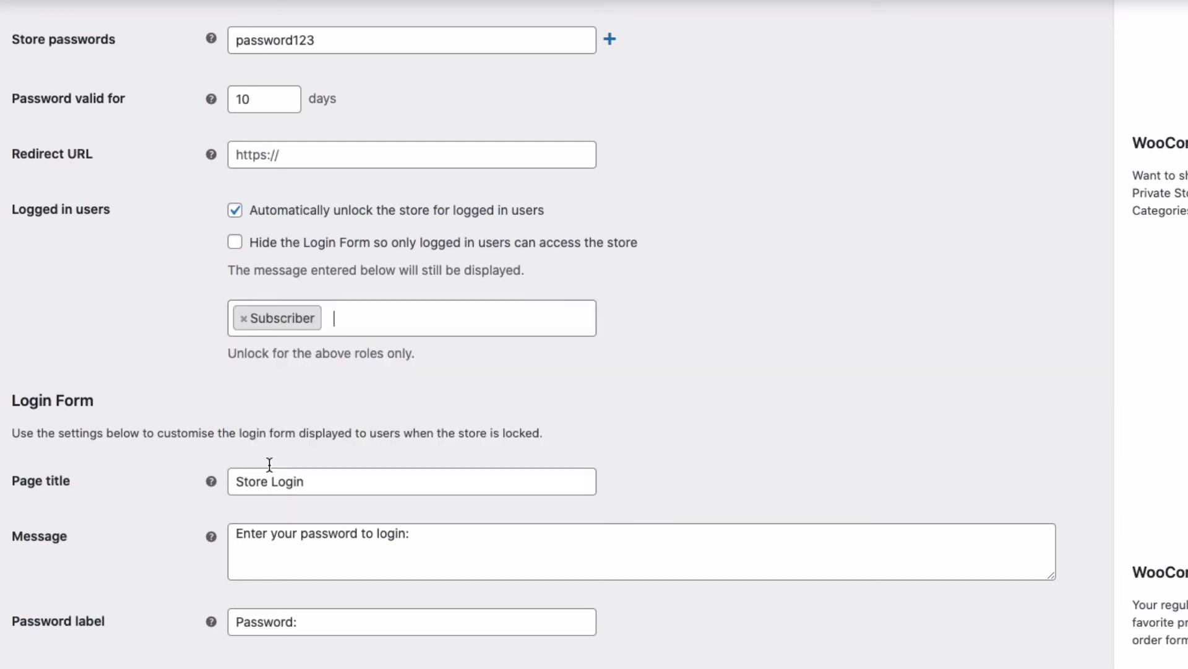
{"action": "left_click", "coordinate": [372, 328]}
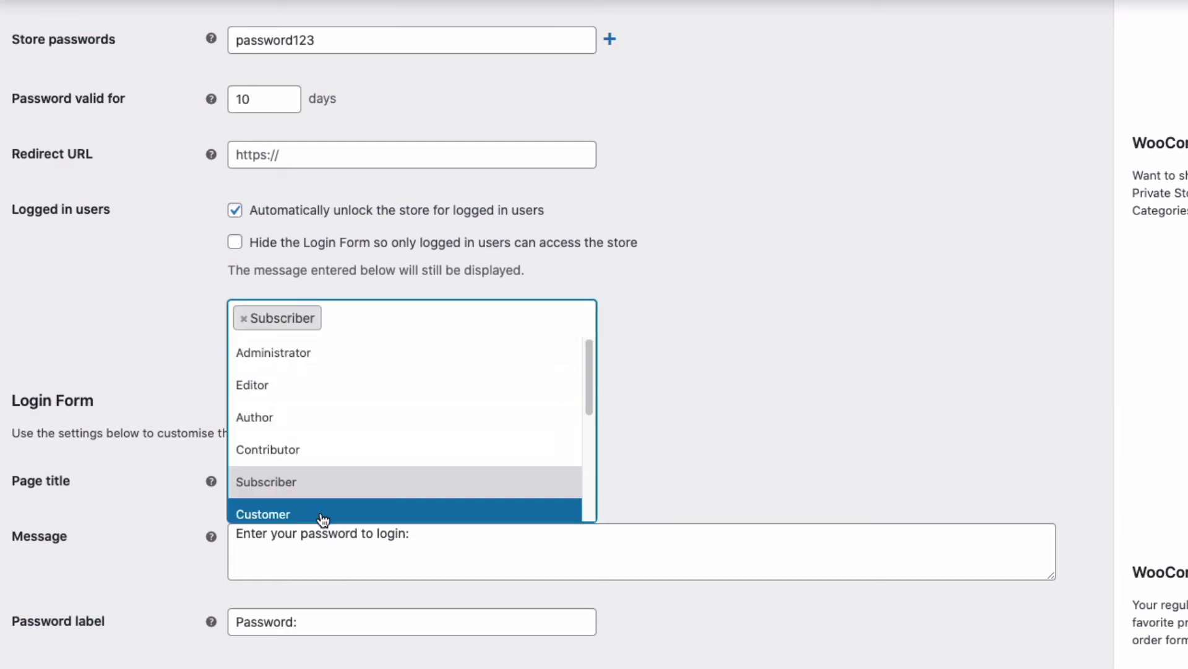
{"action": "left_click", "coordinate": [320, 509]}
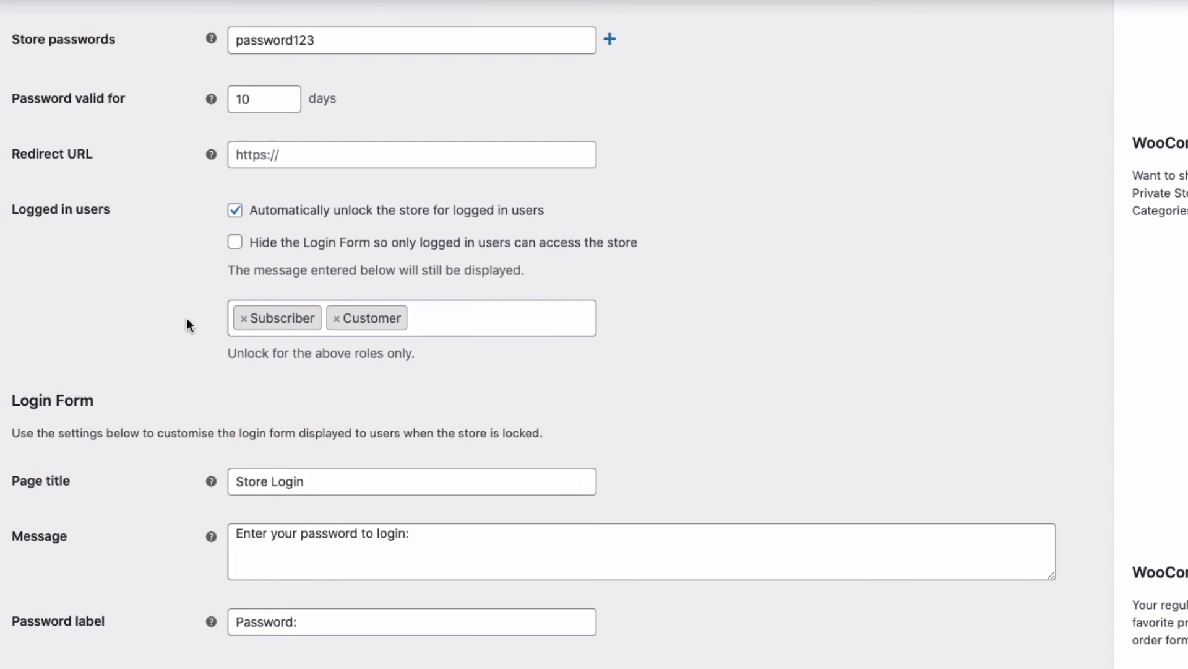